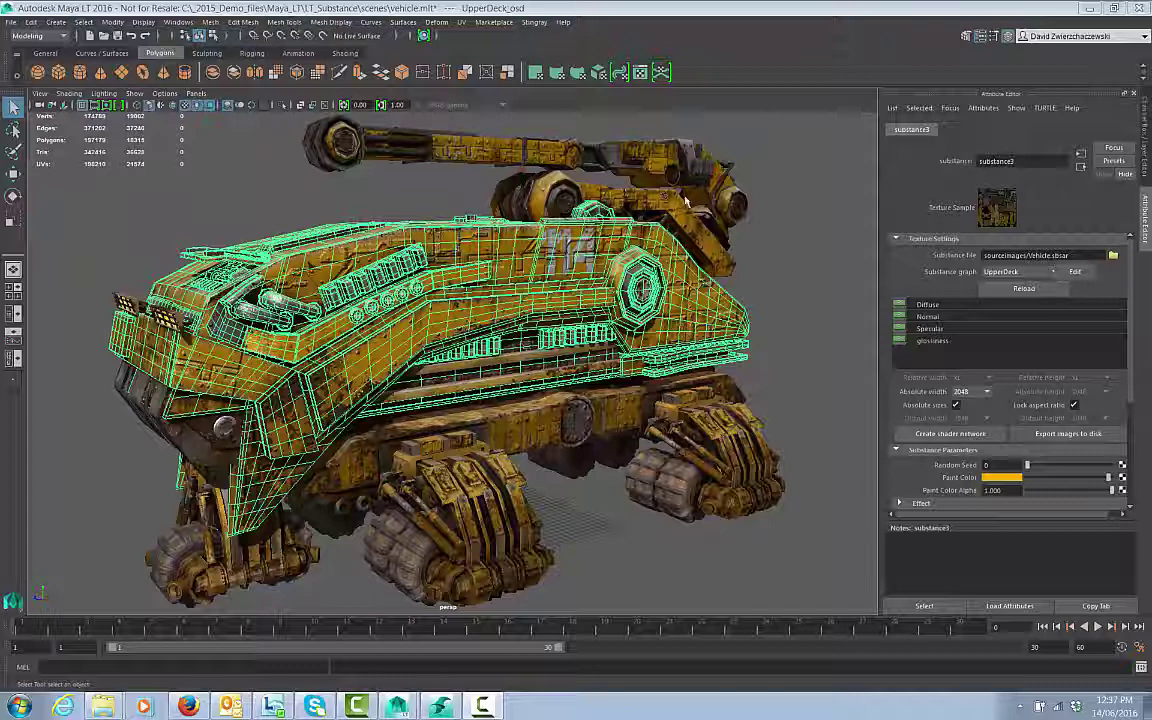
- Select the crane turret, upper hull, lower deck, wheel treads and wheel arms to compare their Substance materials
{"action": "left_click_drag", "start_coordinate": [570, 170], "coordinate": [632, 208], "text": "alt"}
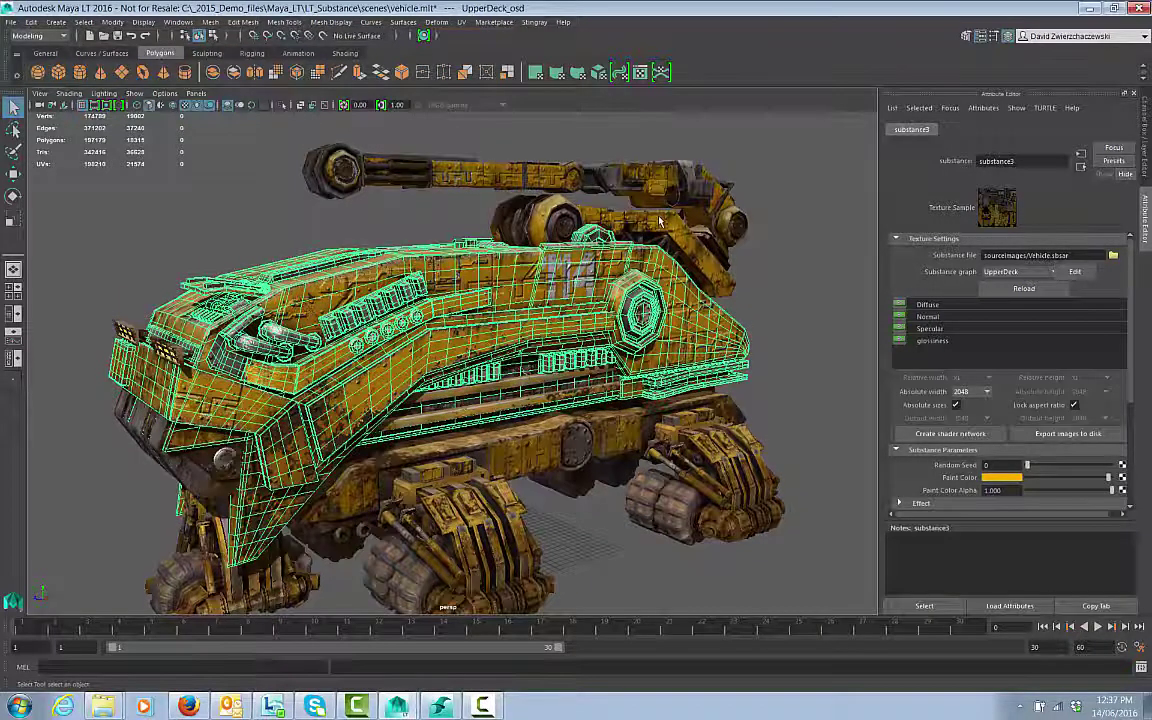
{"action": "left_click", "coordinate": [595, 202]}
{"action": "left_click", "coordinate": [617, 265]}
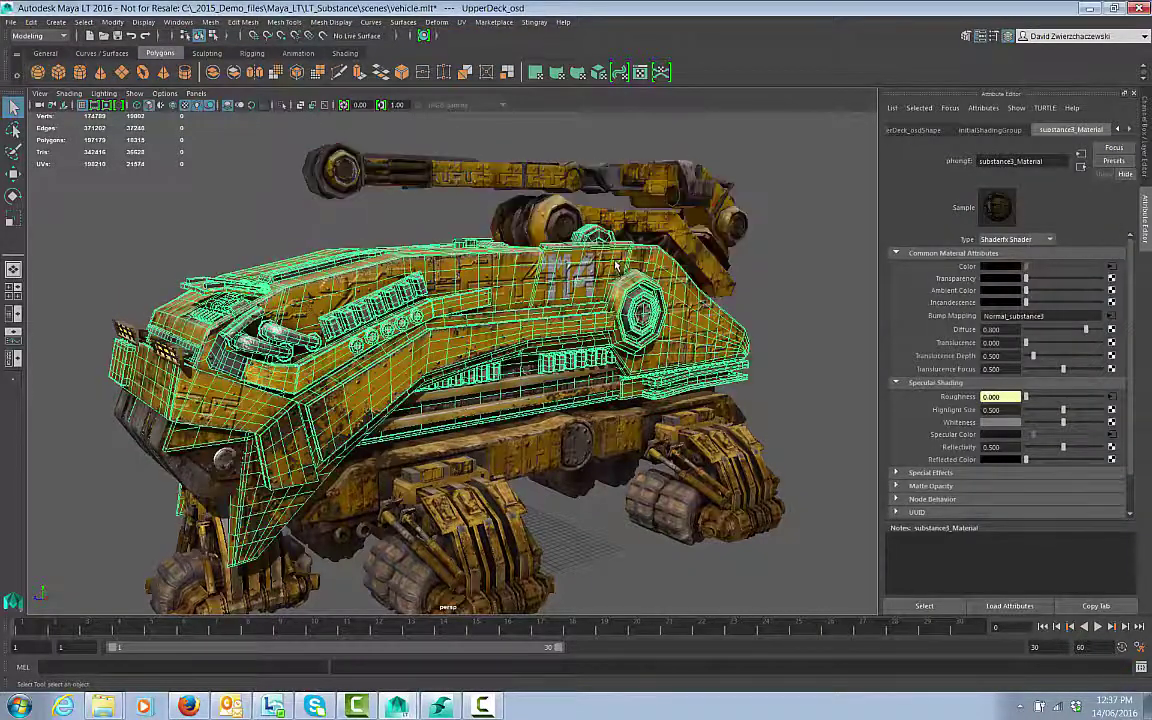
{"action": "left_click", "coordinate": [620, 409]}
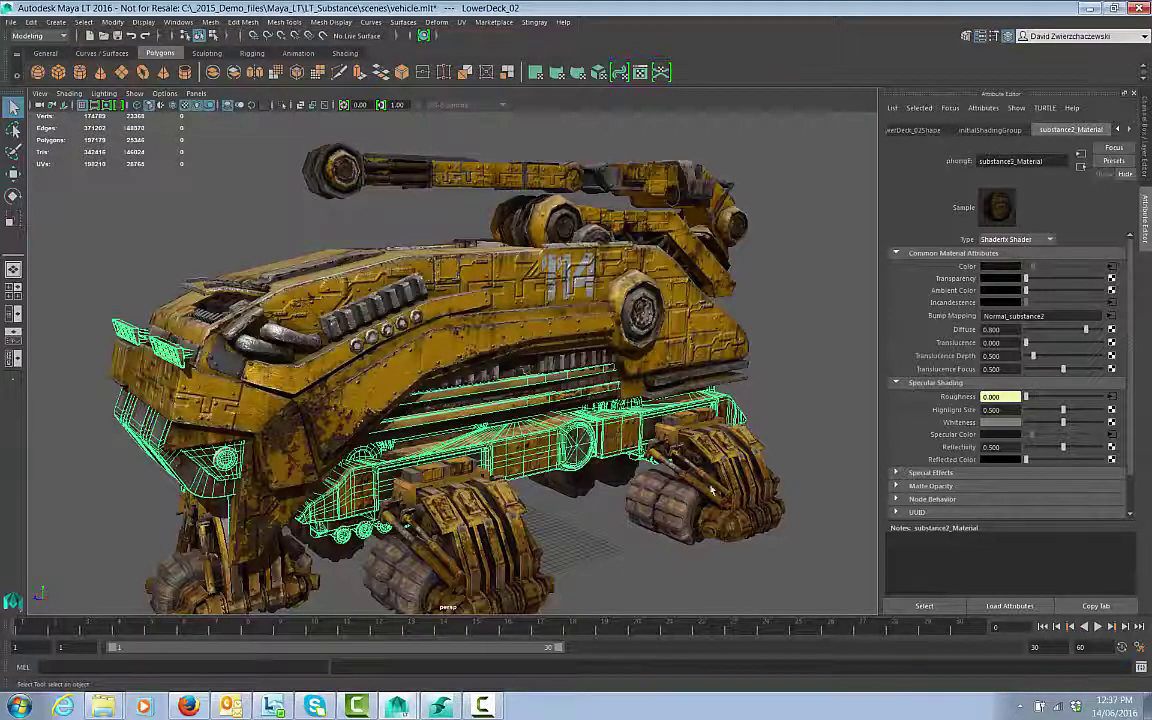
{"action": "left_click", "coordinate": [688, 502]}
{"action": "left_click", "coordinate": [652, 414]}
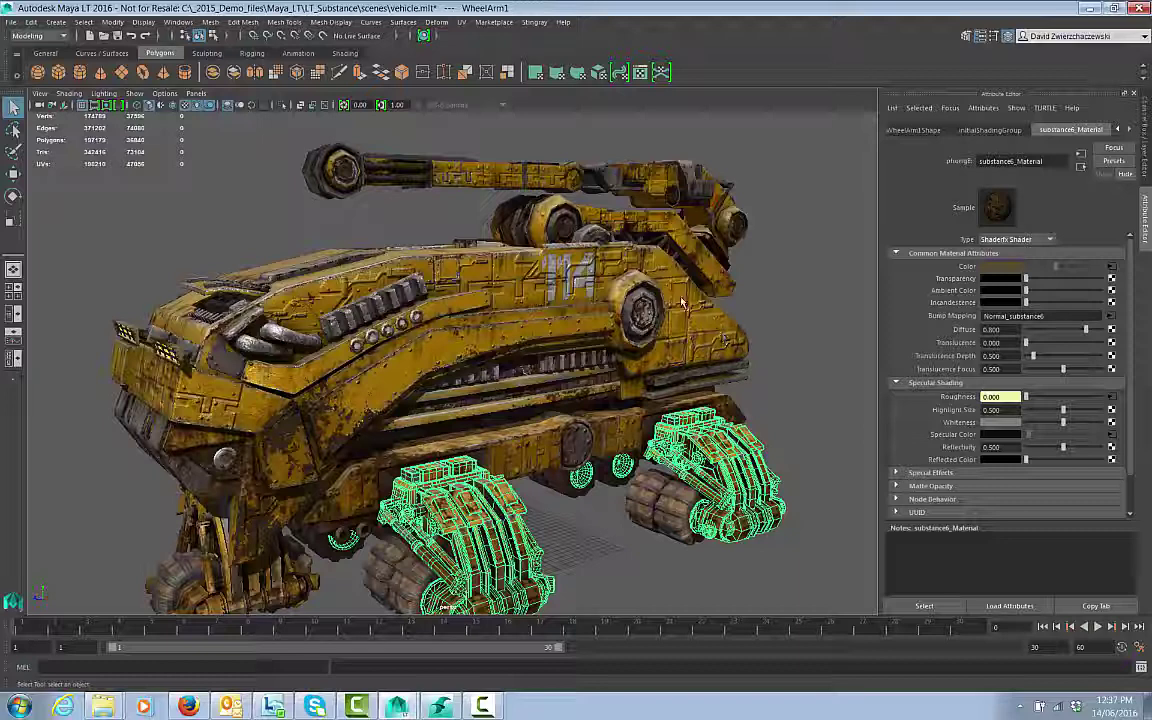
- Inspect the crane's substance4 texture node, then select the lower deck's substance2_Material
{"action": "left_click", "coordinate": [590, 160]}
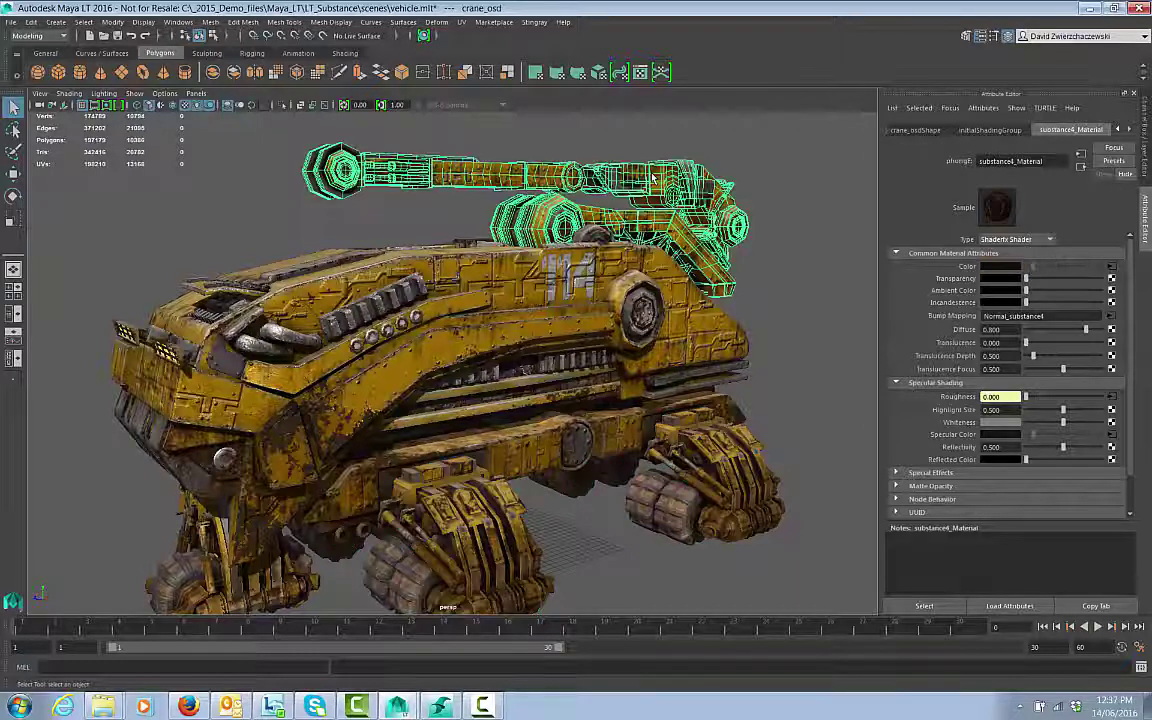
{"action": "left_click", "coordinate": [1111, 267]}
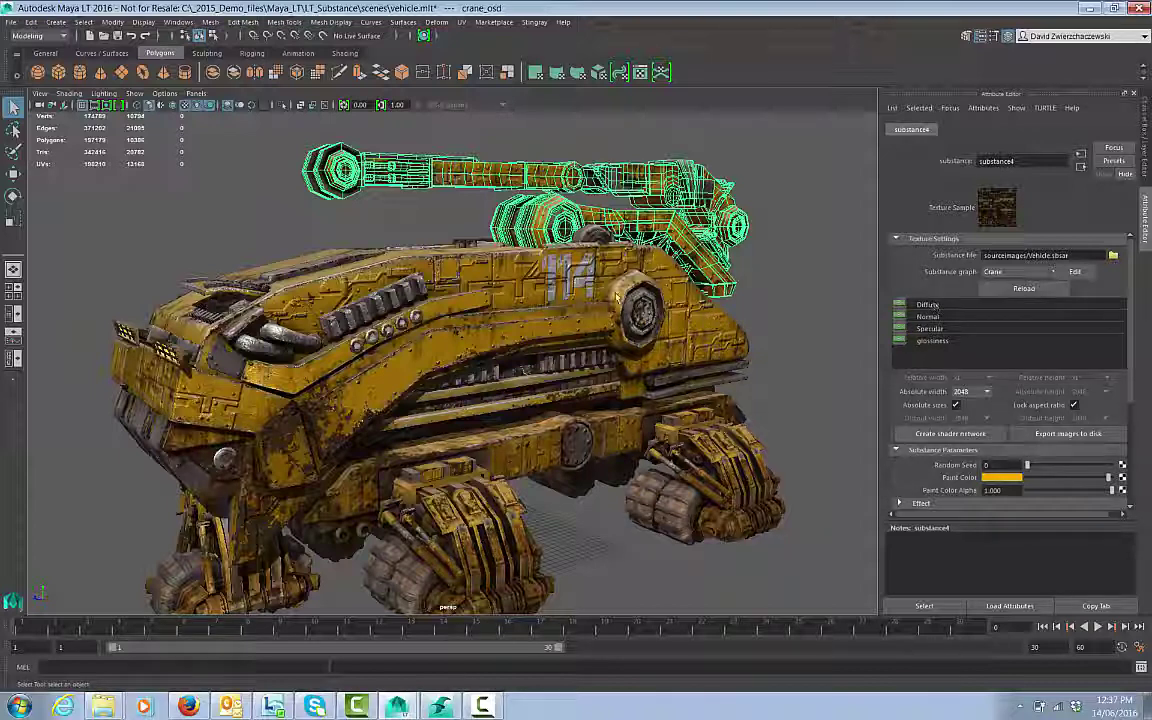
{"action": "left_click", "coordinate": [707, 318]}
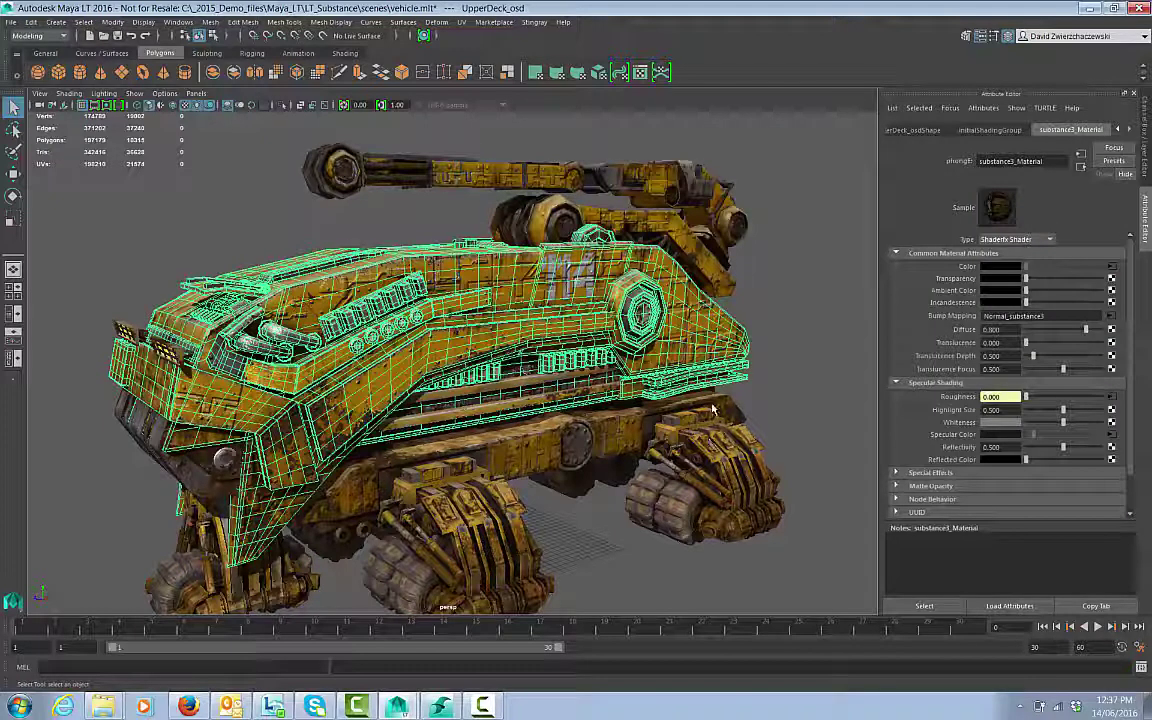
{"action": "left_click", "coordinate": [713, 409]}
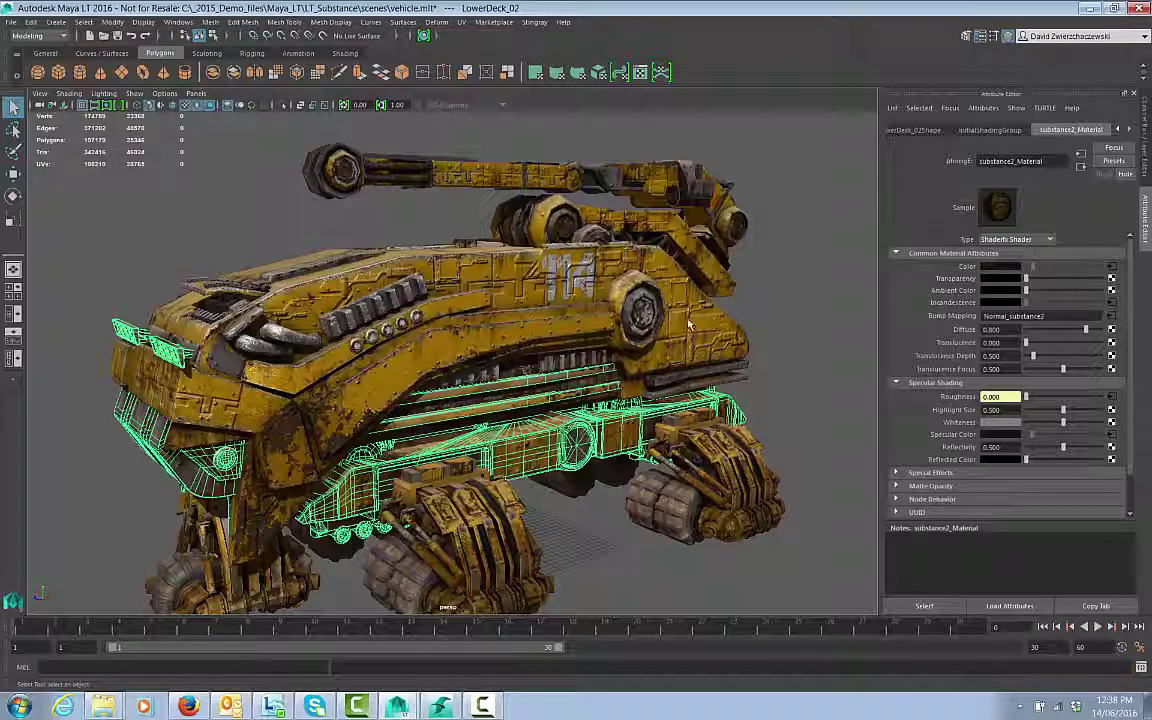
- Follow the lower deck's Color input to the substance2 node using the LowerDeck graph from vehicle.sbsar
{"action": "left_click_drag", "start_coordinate": [612, 232], "coordinate": [611, 258], "text": "alt"}
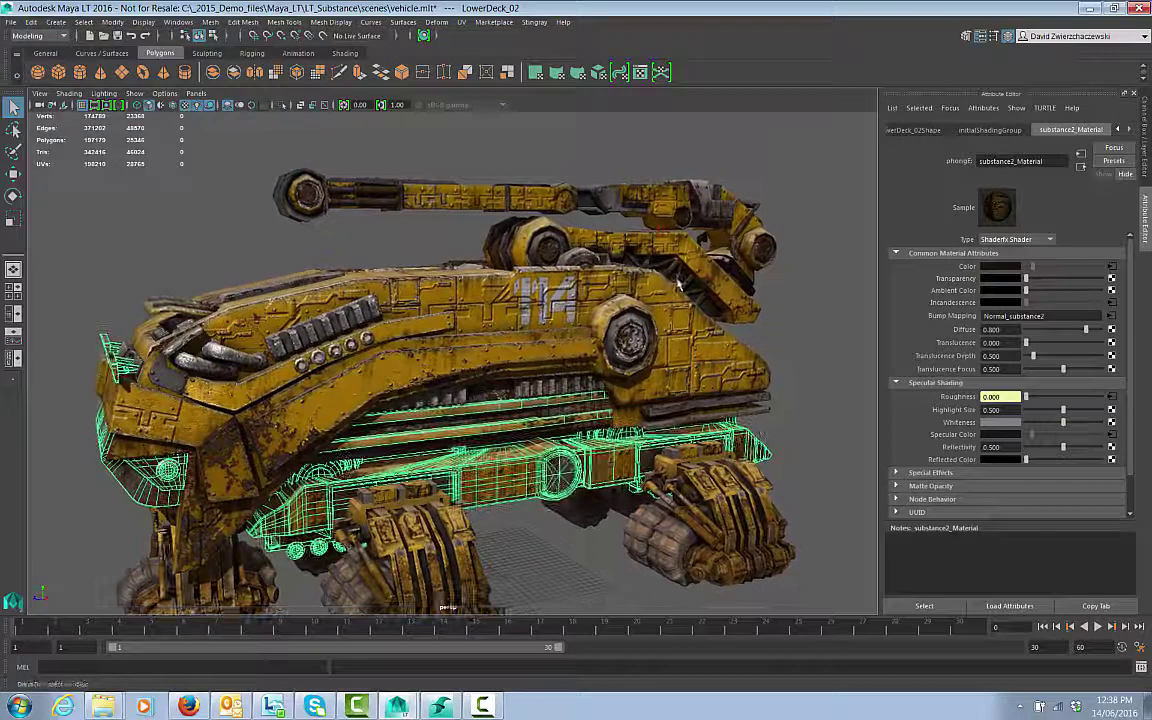
{"action": "left_click", "coordinate": [1112, 267]}
{"action": "left_click", "coordinate": [1119, 234]}
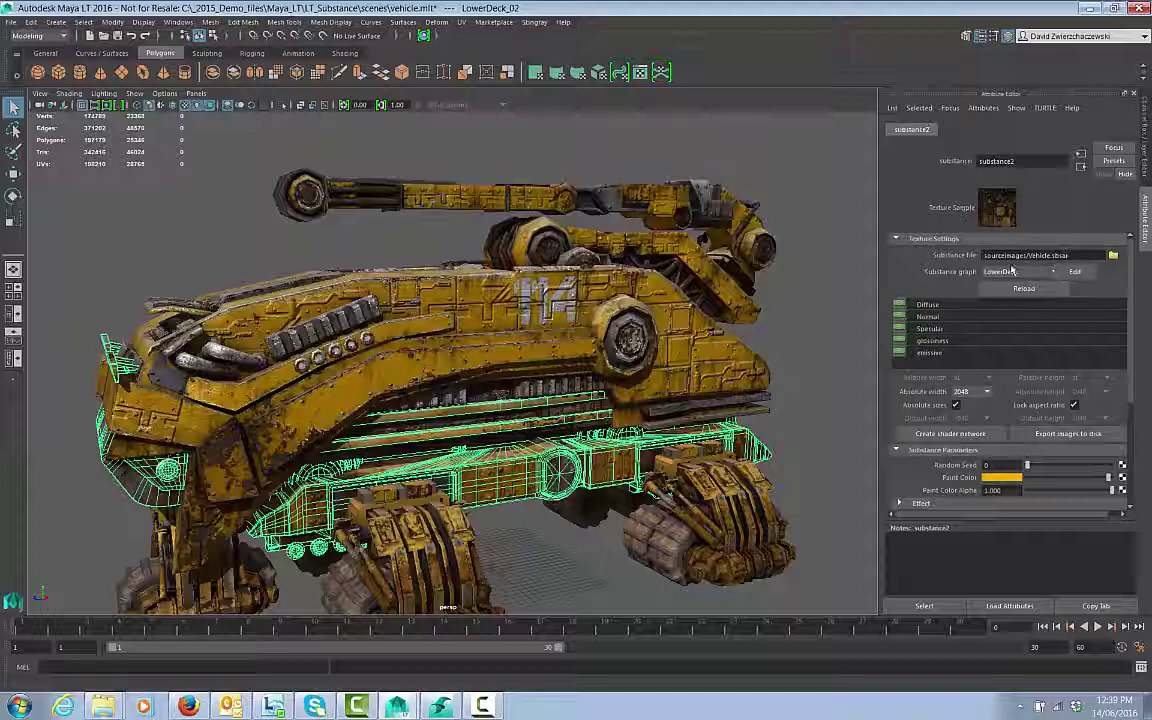
- Check in Explorer that Vehicle.sbsar is in the project's sourceimages folder
{"action": "left_click", "coordinate": [1113, 256]}
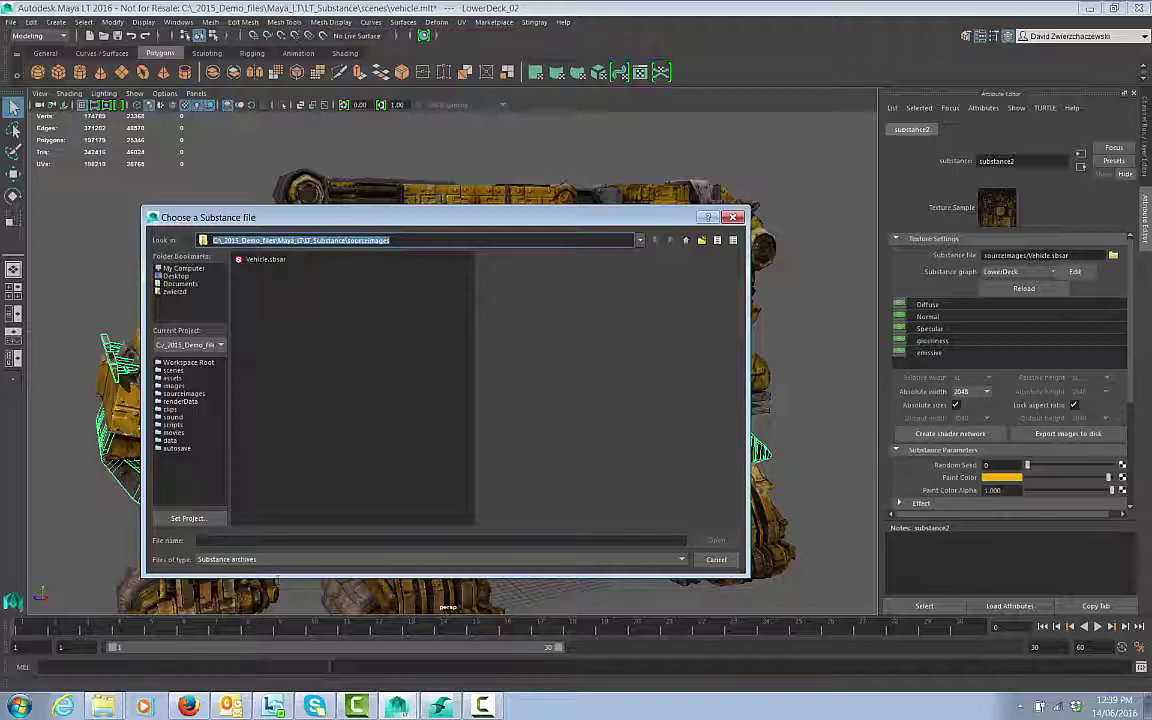
{"action": "key", "text": "super+e"}
{"action": "key", "text": "alt+d"}
{"action": "type", "text": "C:\\_2015_Demo_files\\Maya_LT\\LT_Substance\\sourceimages"}
{"action": "key", "text": "Return"}
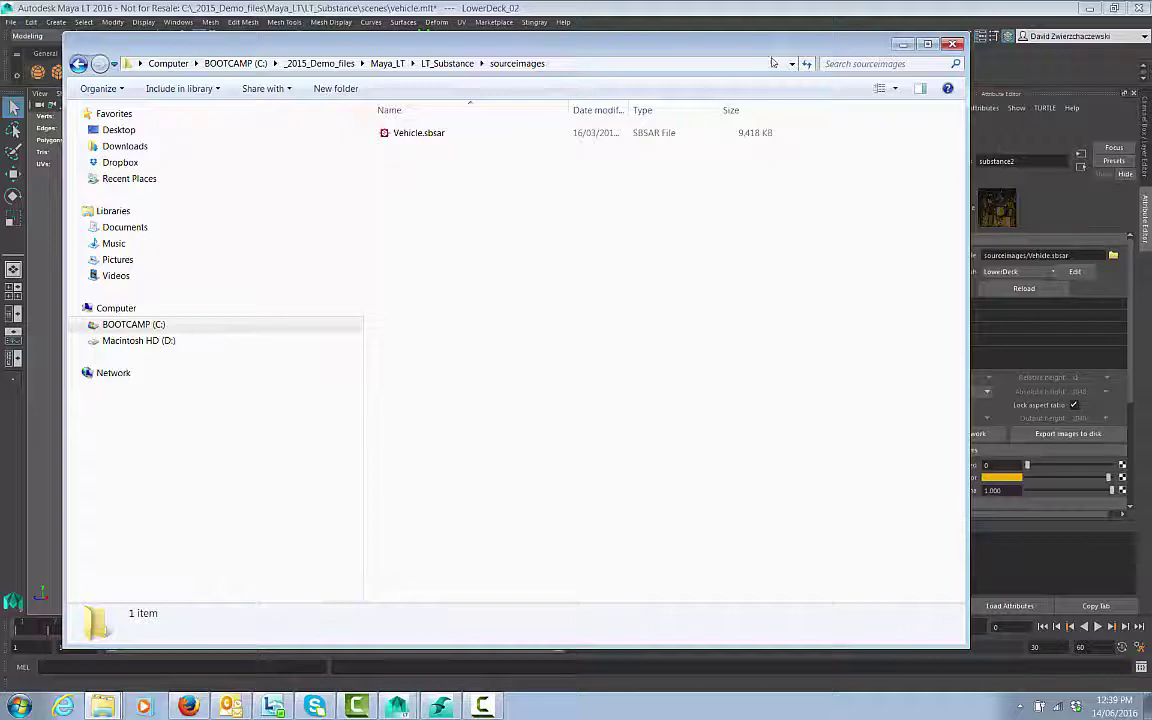
{"action": "left_click_drag", "start_coordinate": [766, 72], "coordinate": [704, 95]}
- Close Explorer and the Substance file chooser, returning to the vehicle_start scene
{"action": "left_click", "coordinate": [893, 68]}
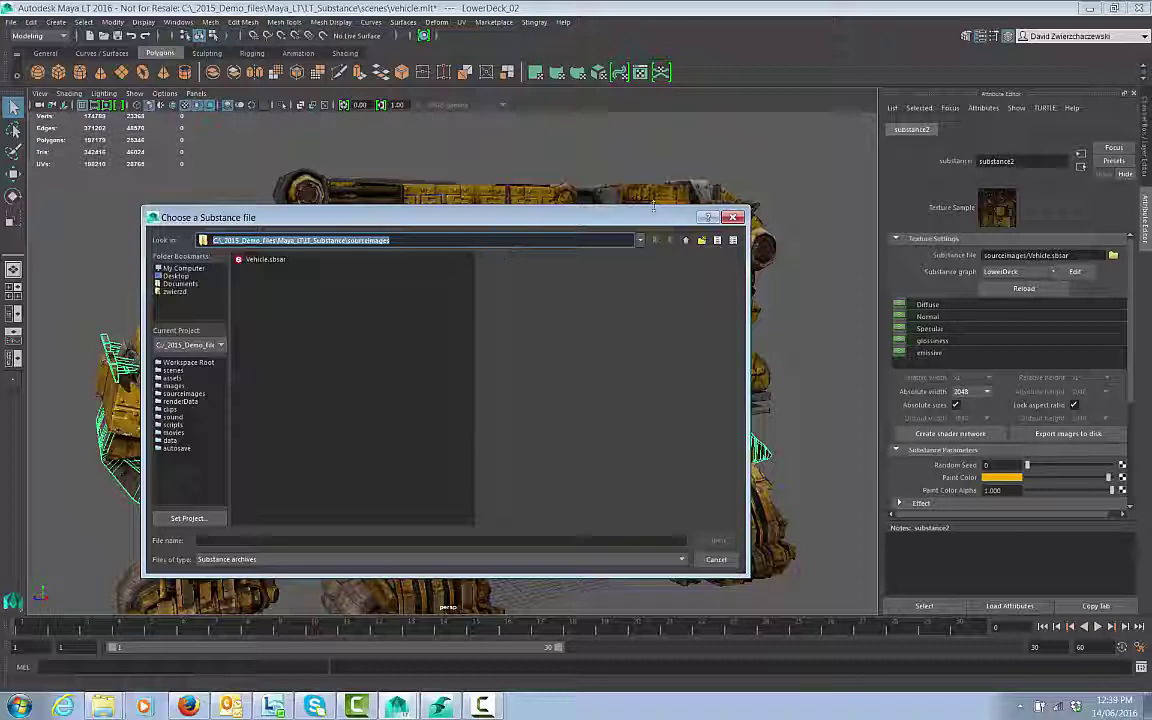
{"action": "left_click", "coordinate": [733, 217]}
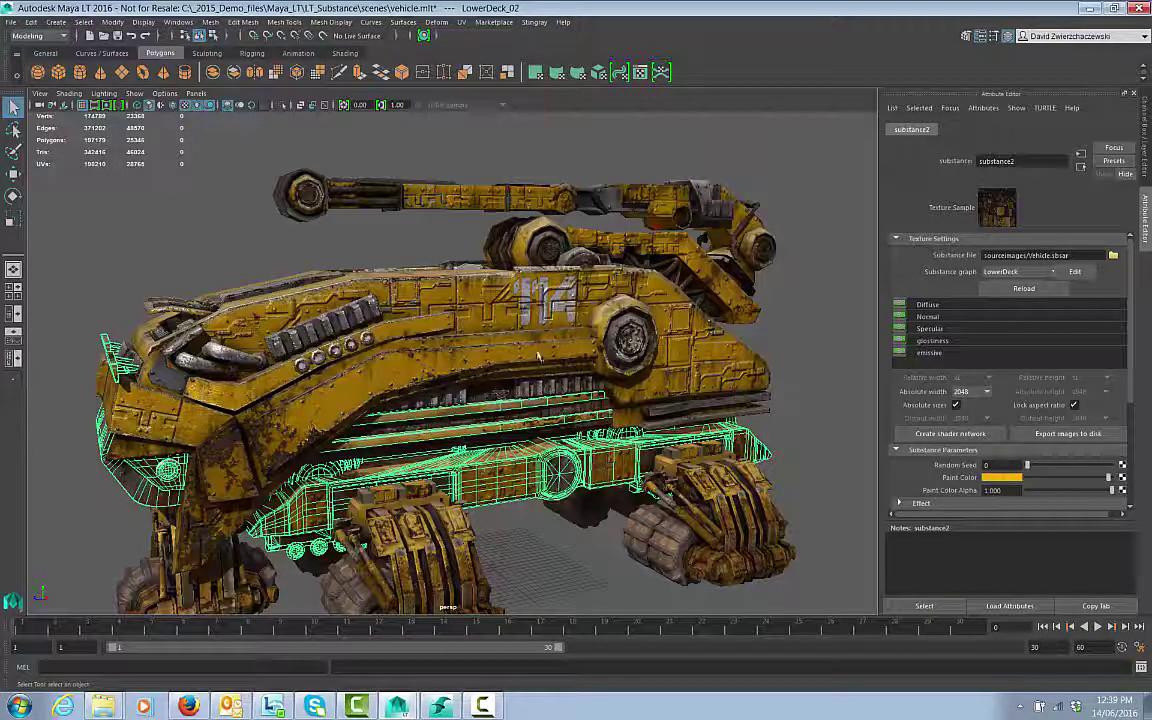
{"action": "left_click_drag", "start_coordinate": [519, 351], "coordinate": [665, 413], "text": "alt"}
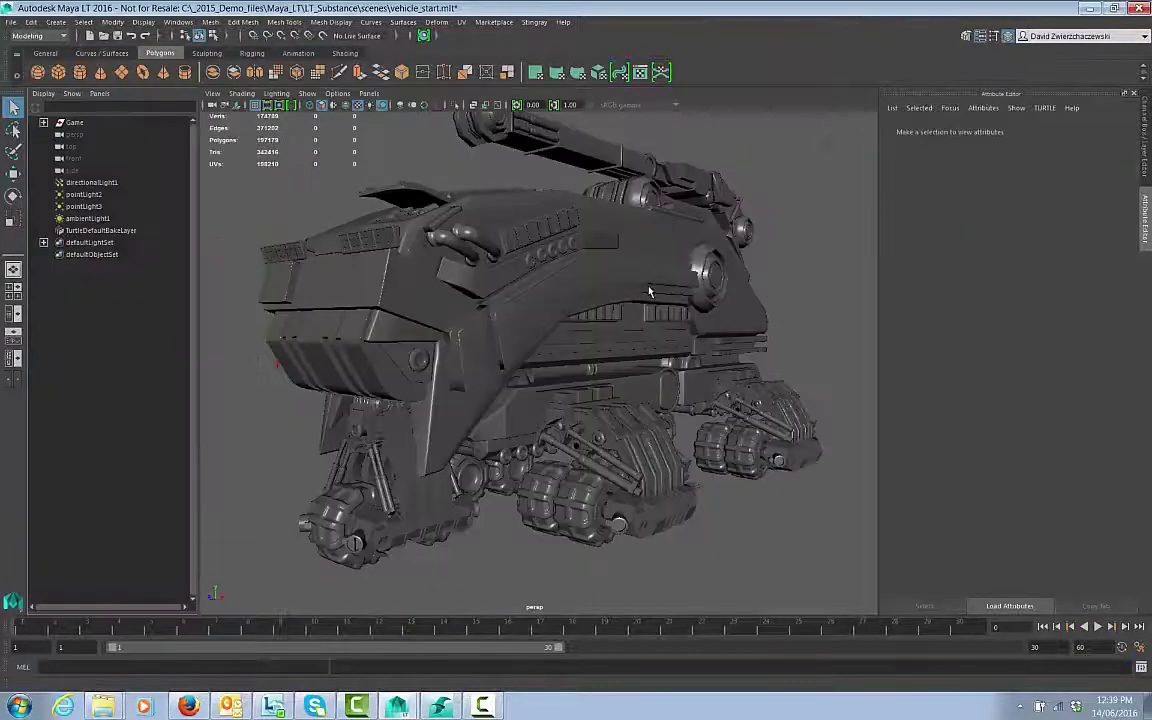
- Light the grey vehicle with all scene lights (7) and frame it from above
{"action": "left_click_drag", "start_coordinate": [578, 268], "coordinate": [652, 318], "text": "alt"}
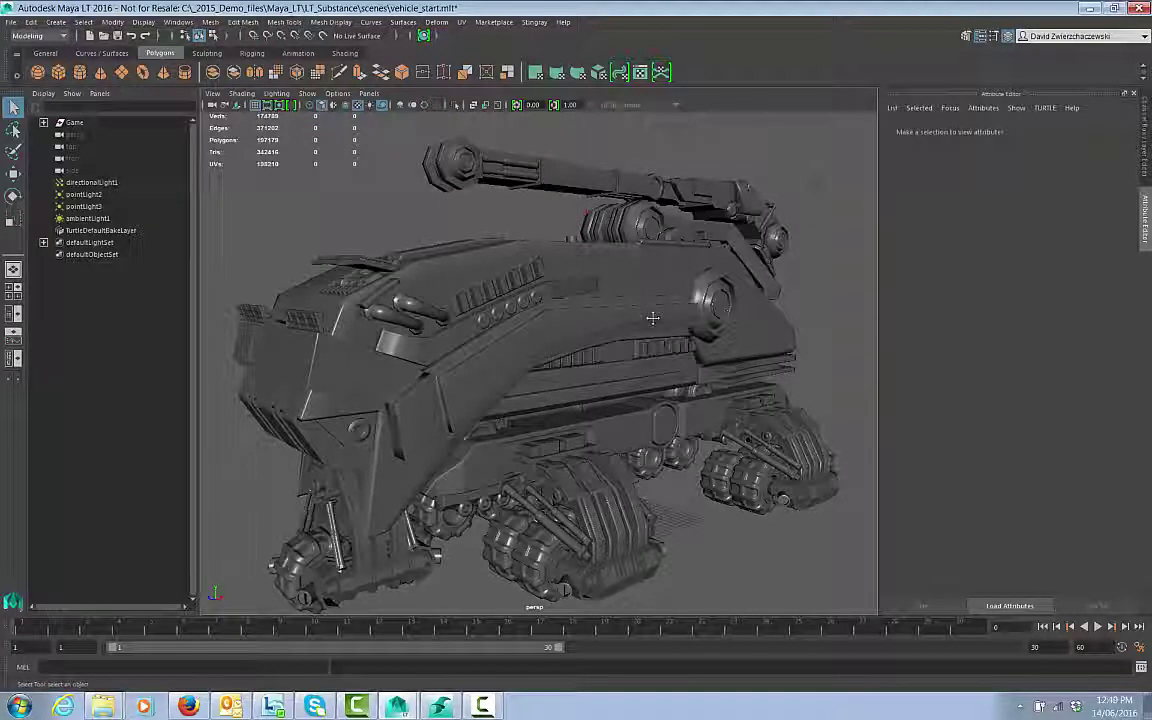
{"action": "key", "text": "7"}
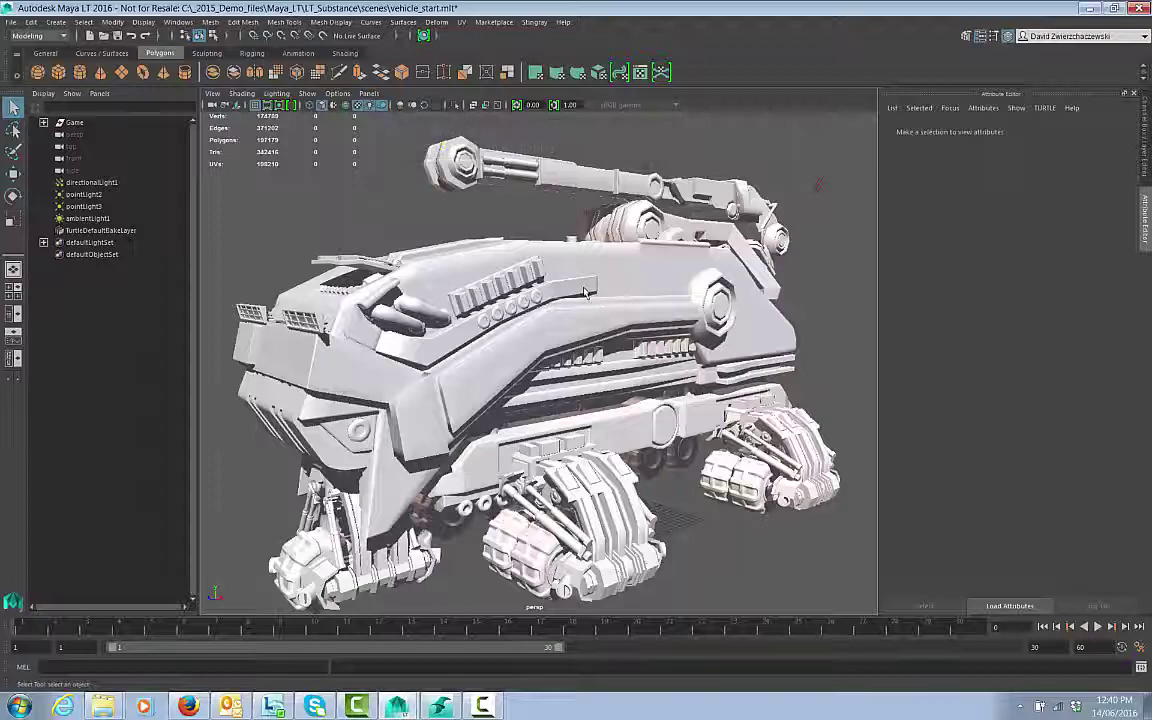
{"action": "middle_click_drag", "start_coordinate": [510, 266], "coordinate": [537, 287], "text": "alt"}
{"action": "left_click_drag", "start_coordinate": [537, 287], "coordinate": [612, 175], "text": "alt"}
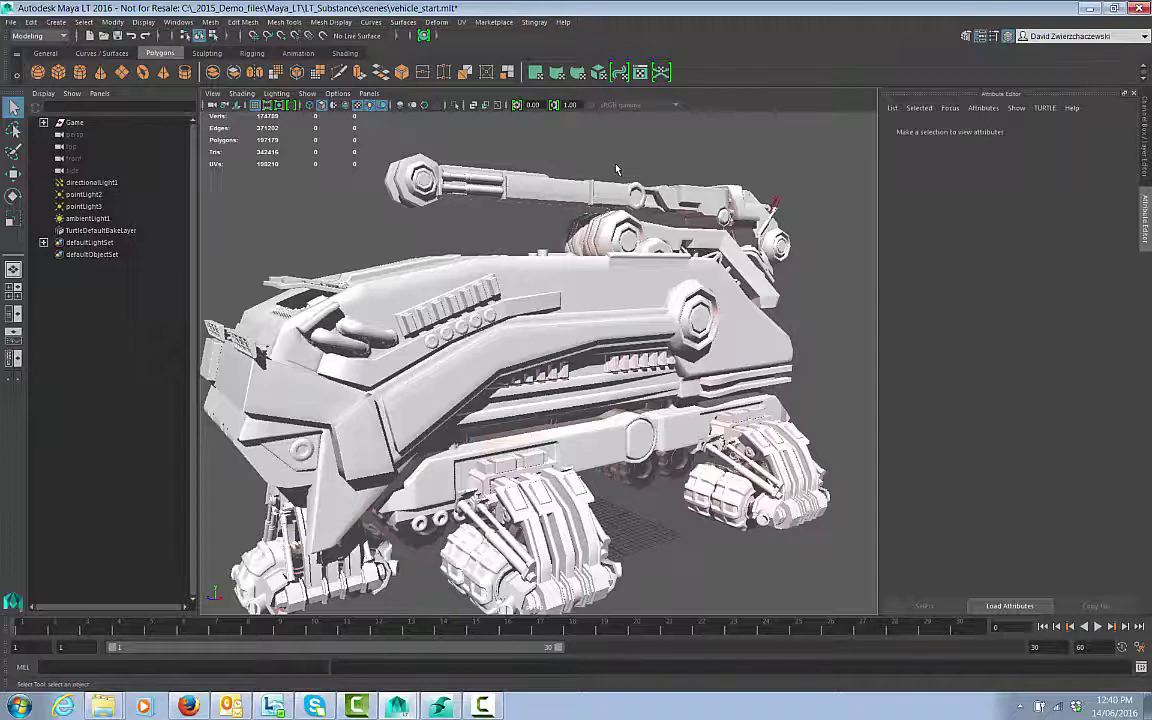
{"action": "left_click_drag", "start_coordinate": [617, 170], "coordinate": [537, 190], "text": "alt"}
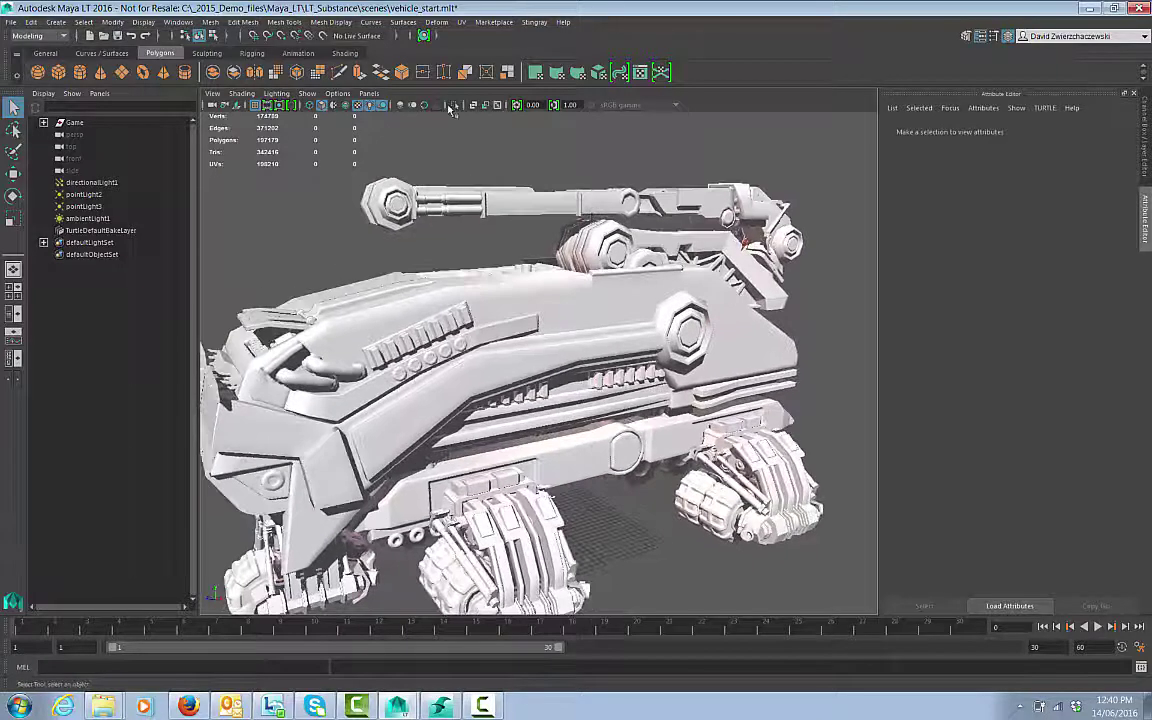
- Switch to a single perspective viewport without the Outliner, centring the vehicle
{"action": "left_click", "coordinate": [178, 22]}
{"action": "left_click", "coordinate": [178, 23]}
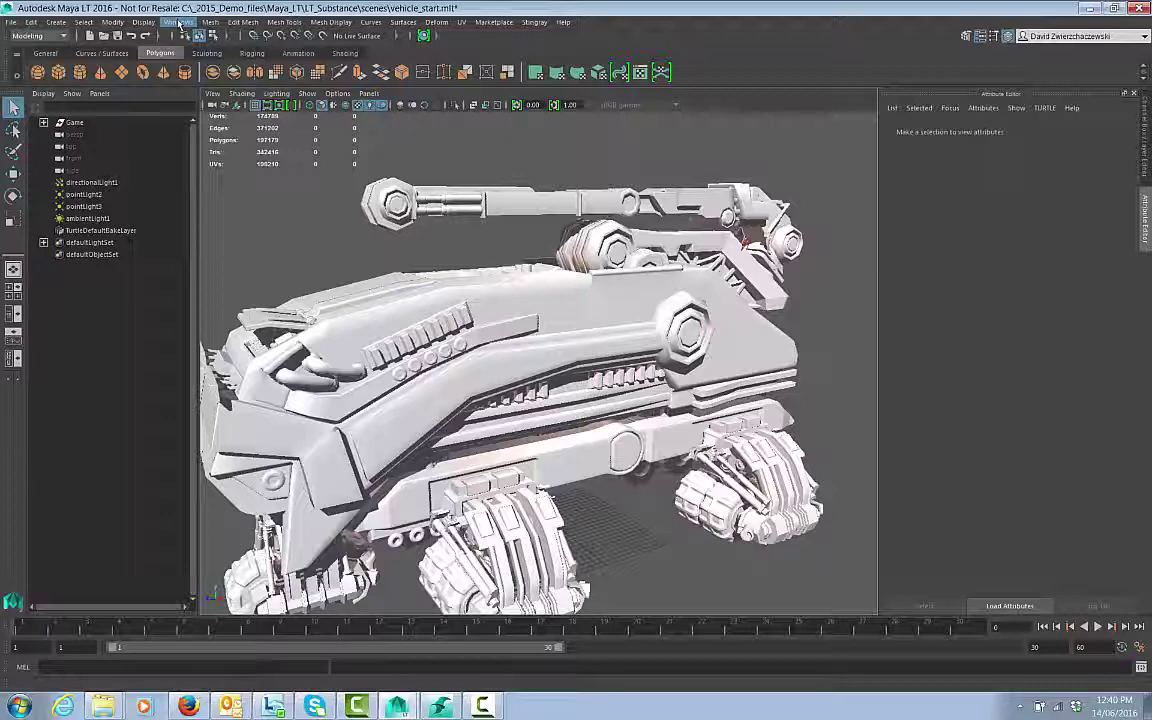
{"action": "left_click", "coordinate": [13, 269]}
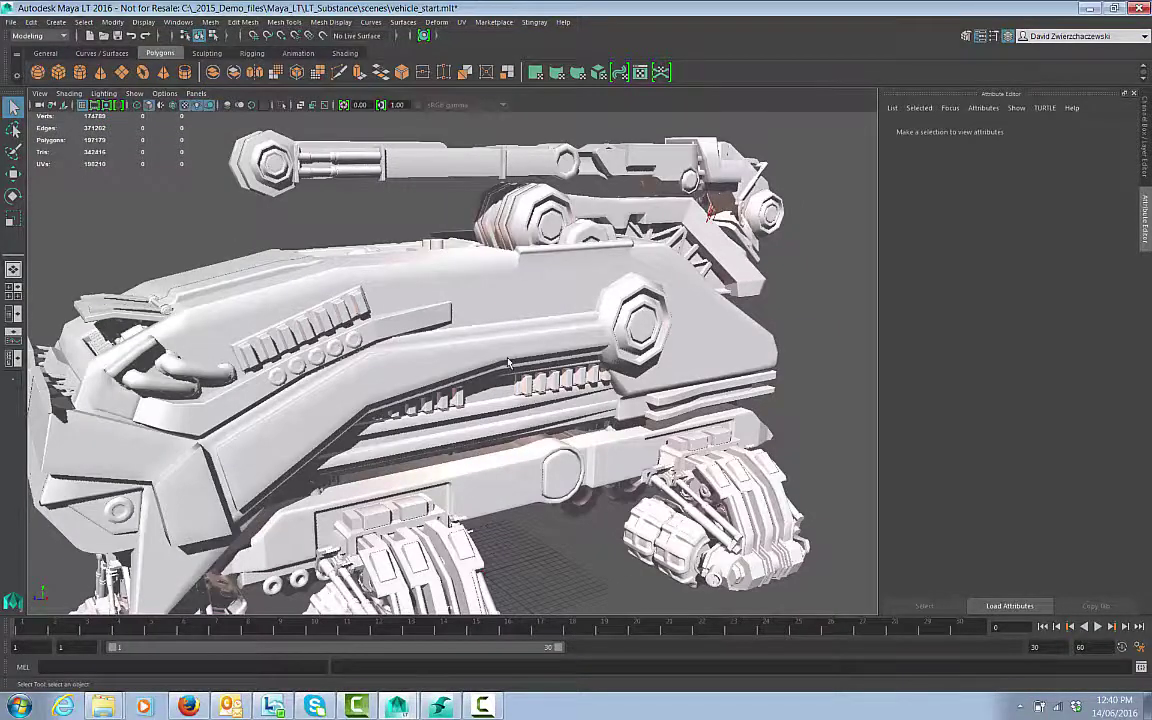
{"action": "middle_click_drag", "start_coordinate": [450, 324], "coordinate": [535, 358], "text": "alt"}
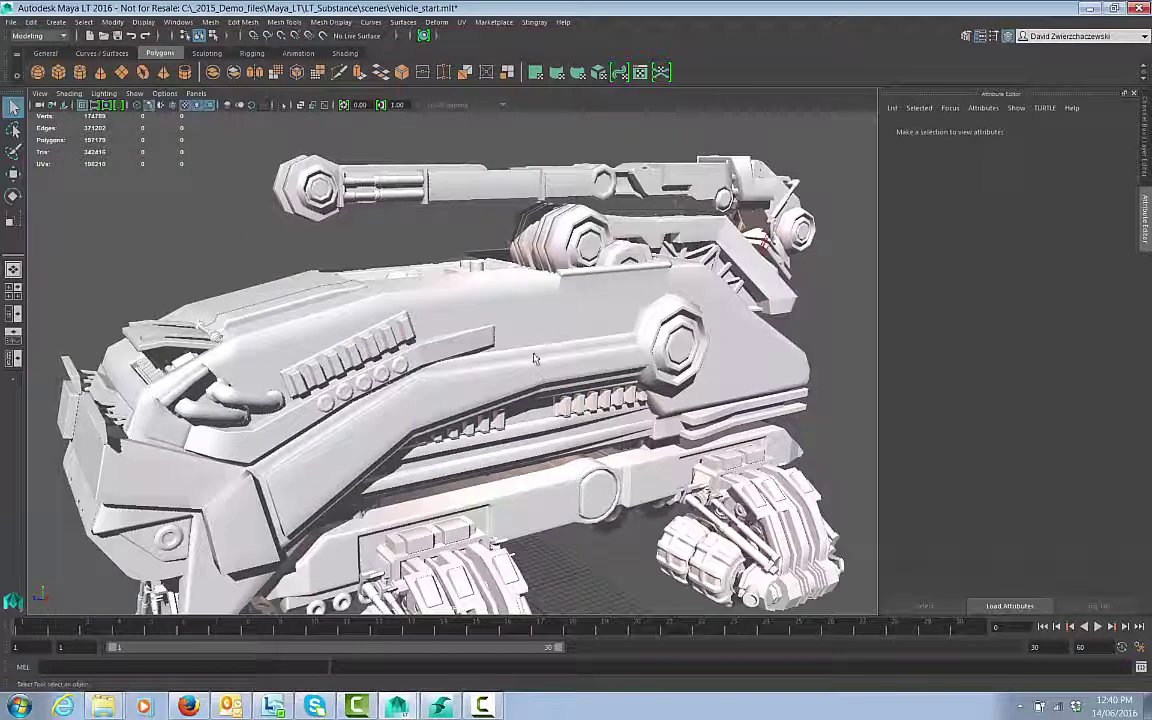
- Delete the old phong2 material nodes in the Node Editor
{"action": "left_click", "coordinate": [178, 22]}
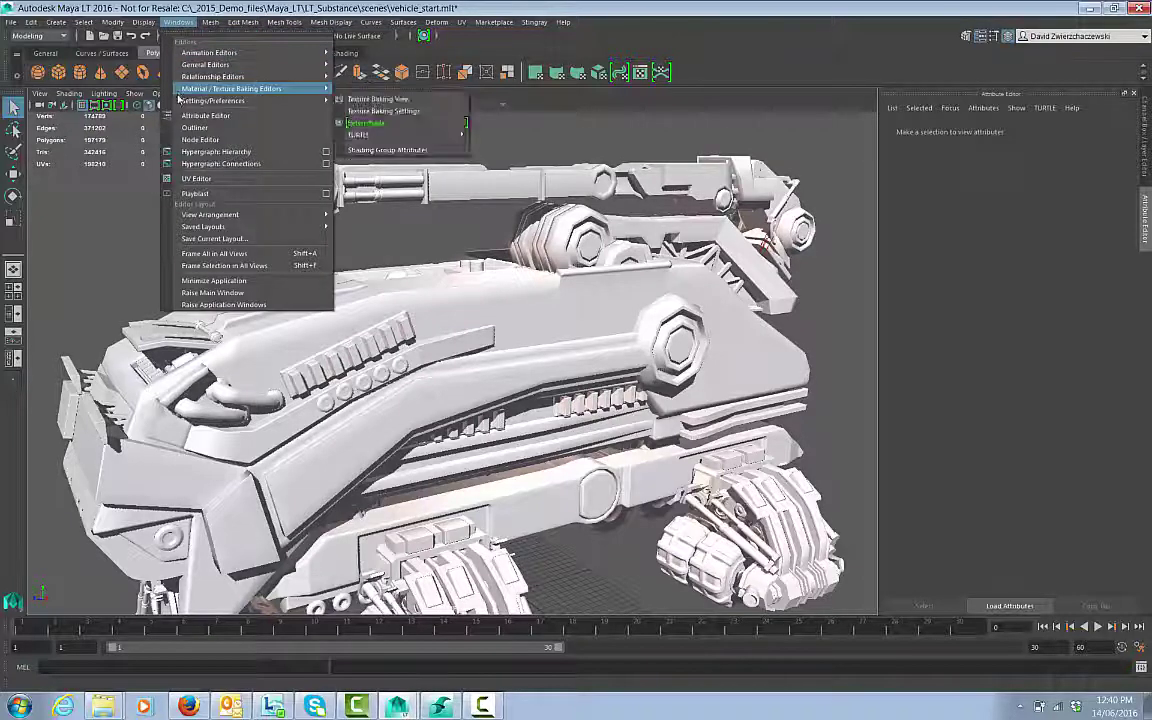
{"action": "left_click", "coordinate": [200, 139]}
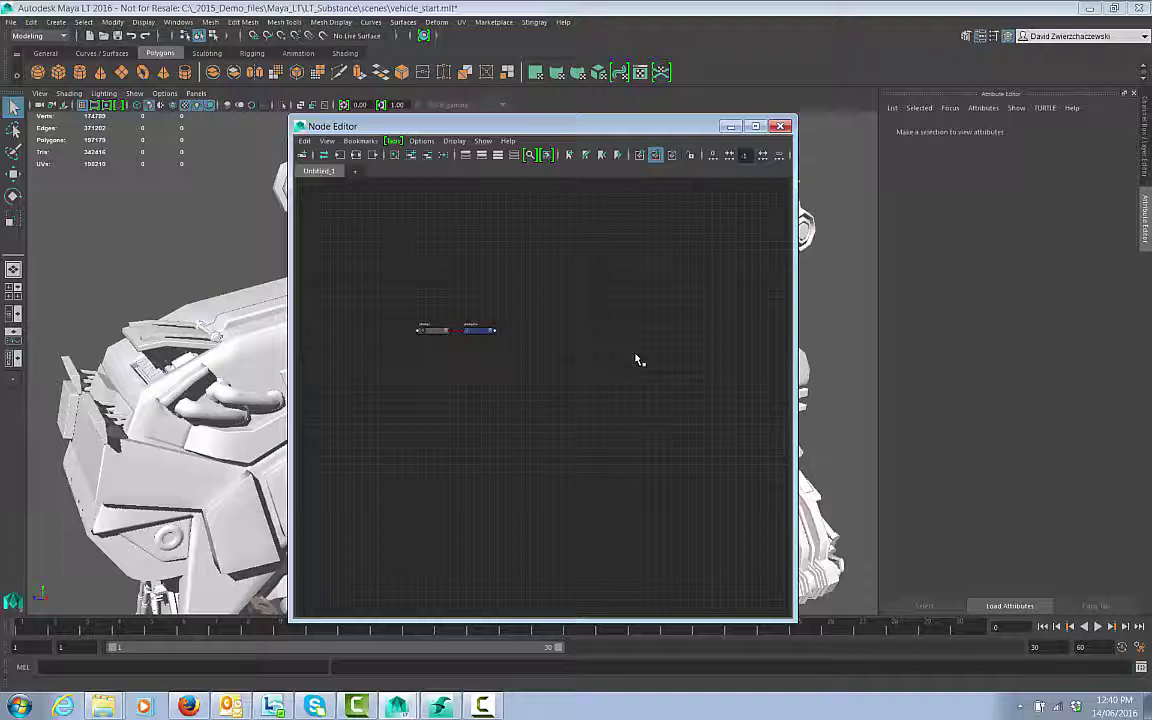
{"action": "left_click_drag", "start_coordinate": [388, 278], "coordinate": [638, 411]}
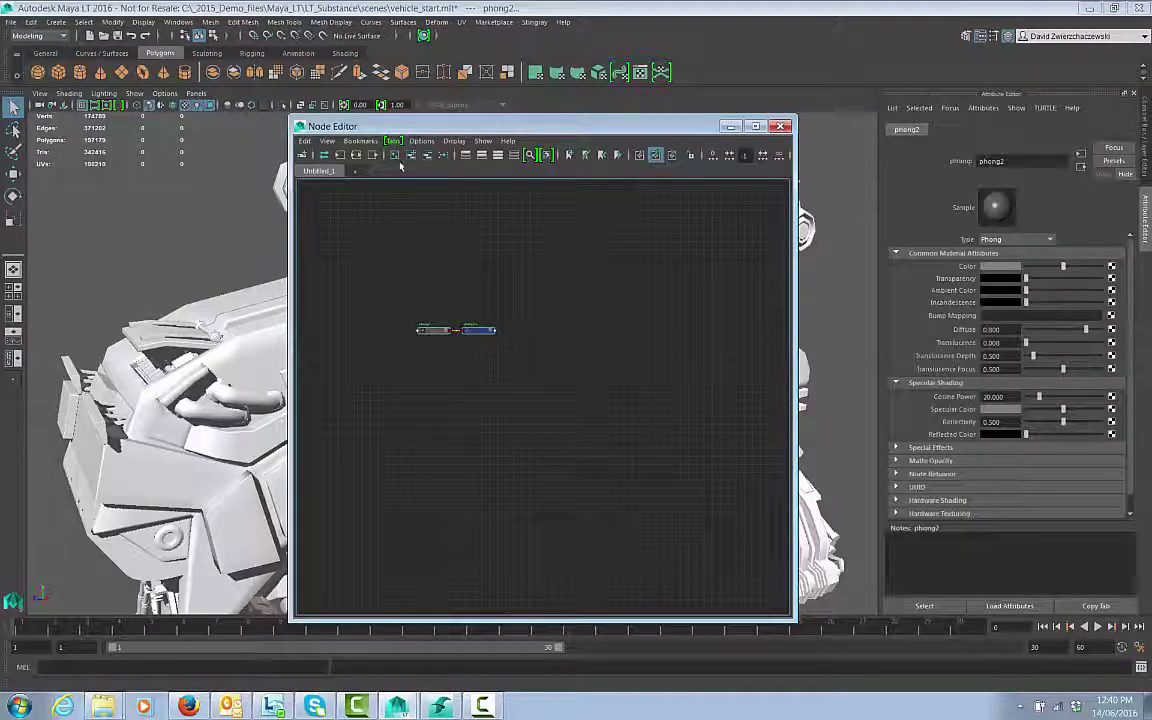
{"action": "key", "text": "Delete"}
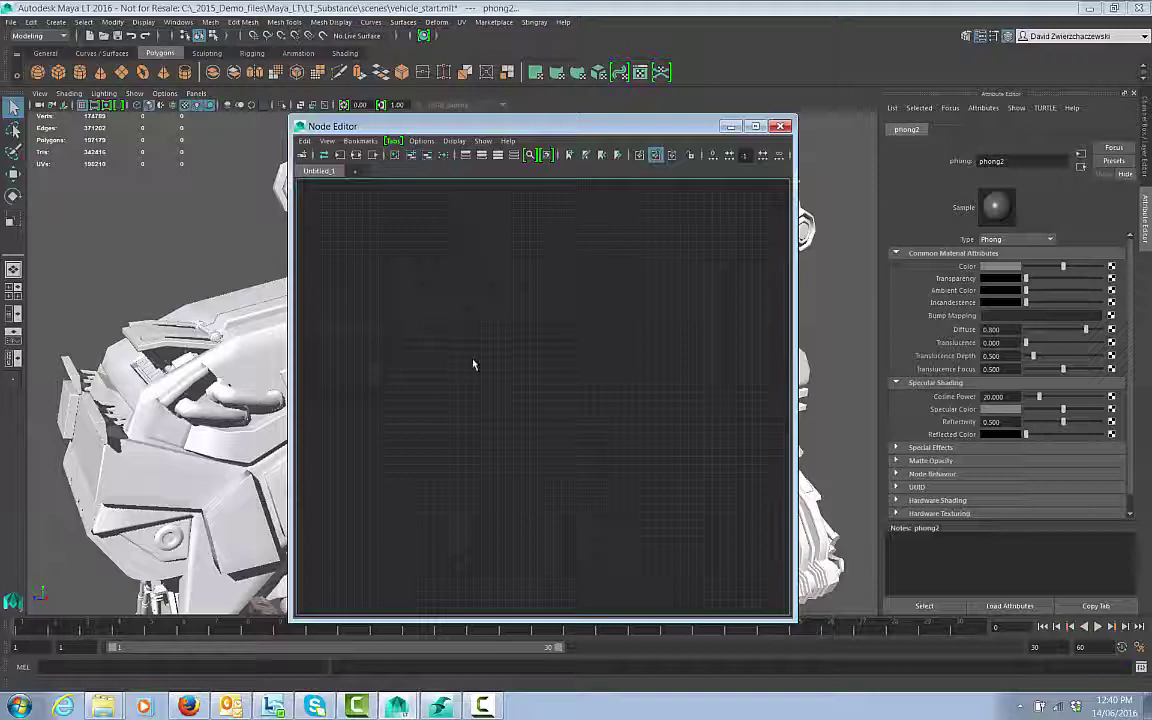
- Create a new Substance texture node, substance1, in the Node Editor
{"action": "left_click_drag", "start_coordinate": [568, 118], "coordinate": [421, 110]}
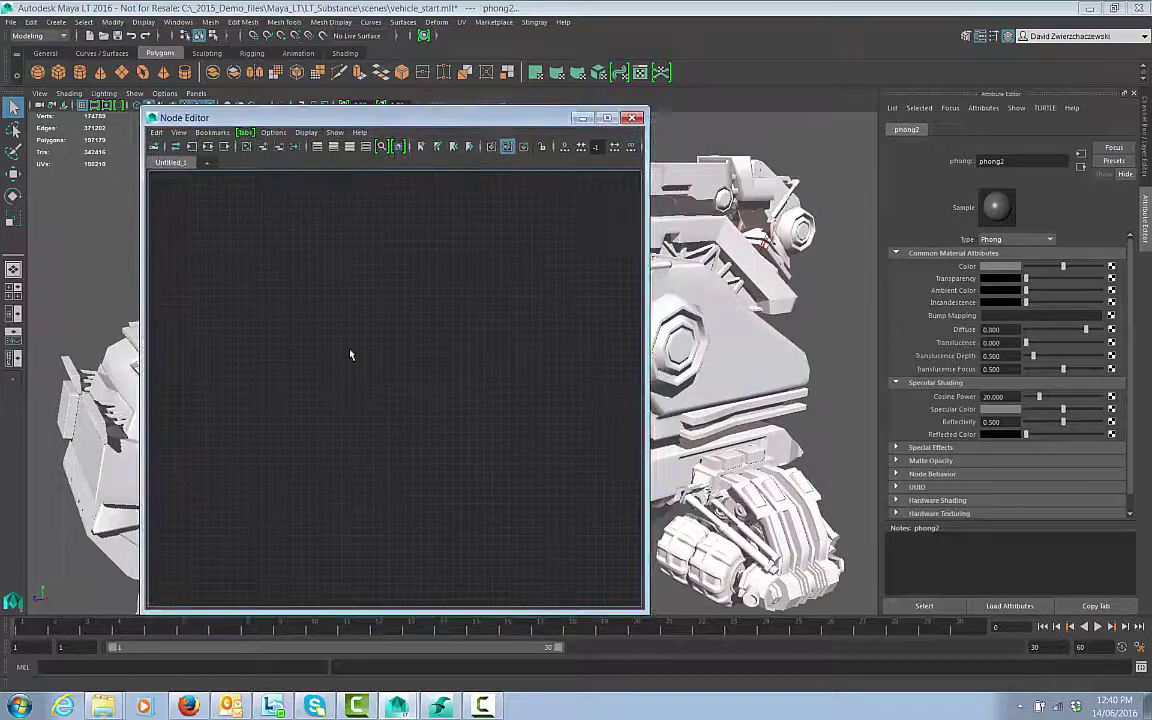
{"action": "right_click_drag", "start_coordinate": [350, 354], "coordinate": [349, 320]}
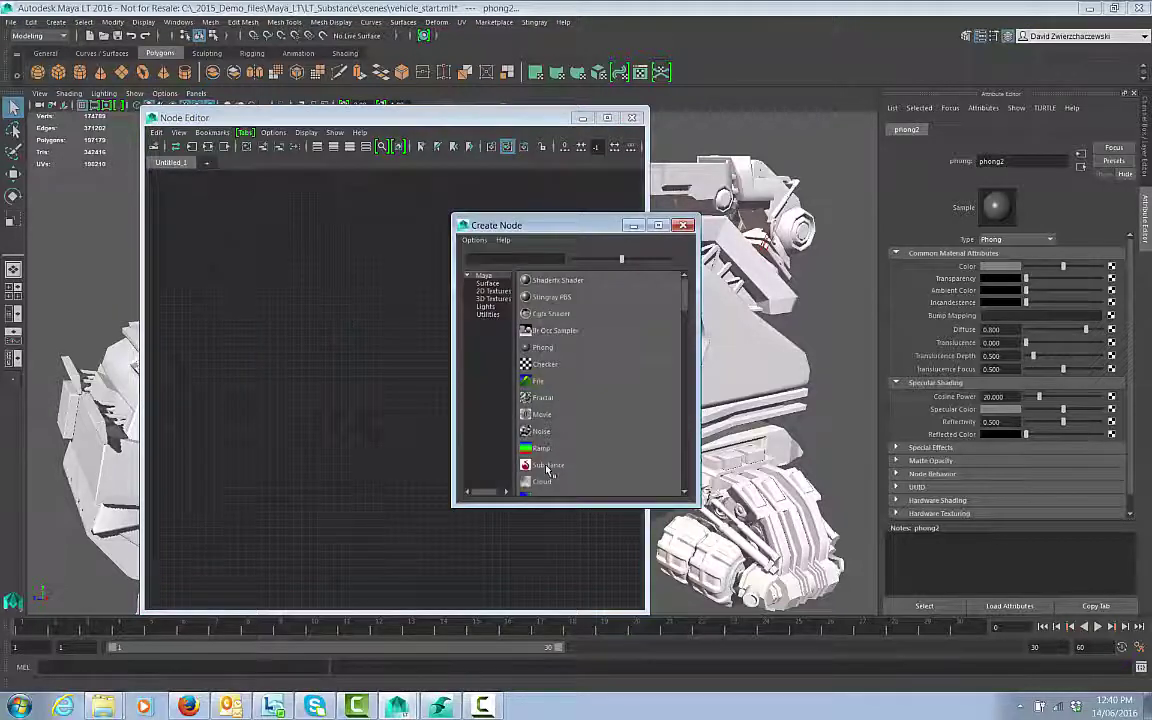
{"action": "left_click", "coordinate": [548, 465]}
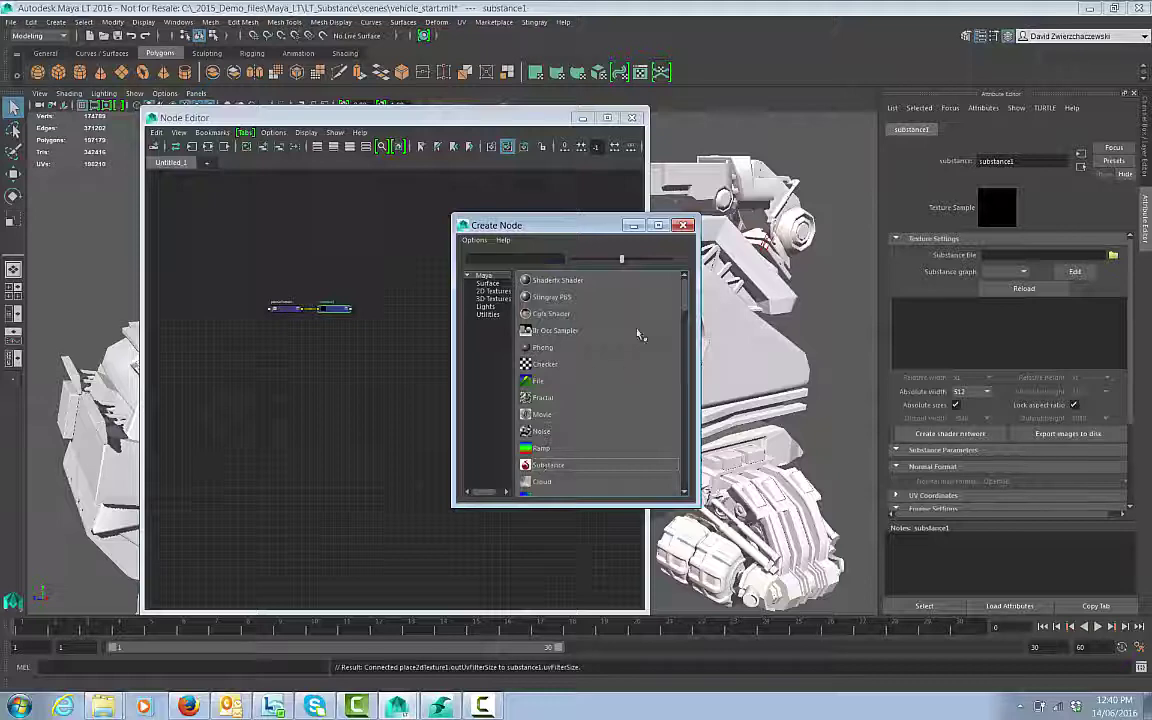